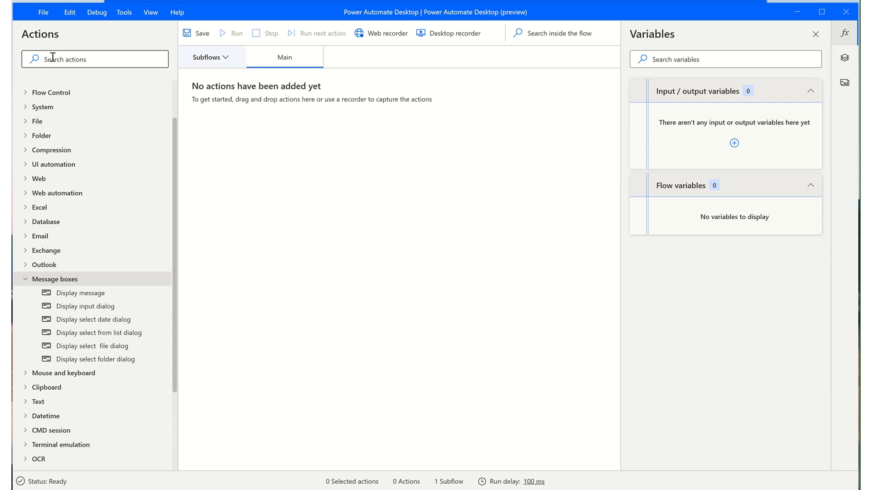
Step: Browse the UI and Web automation categories, then filter the action library by 'dialog'
click(27, 166)
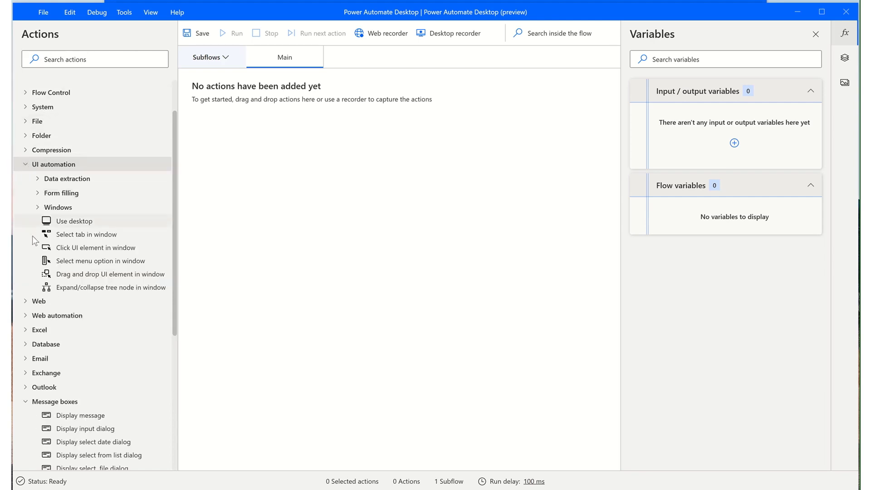
click(29, 317)
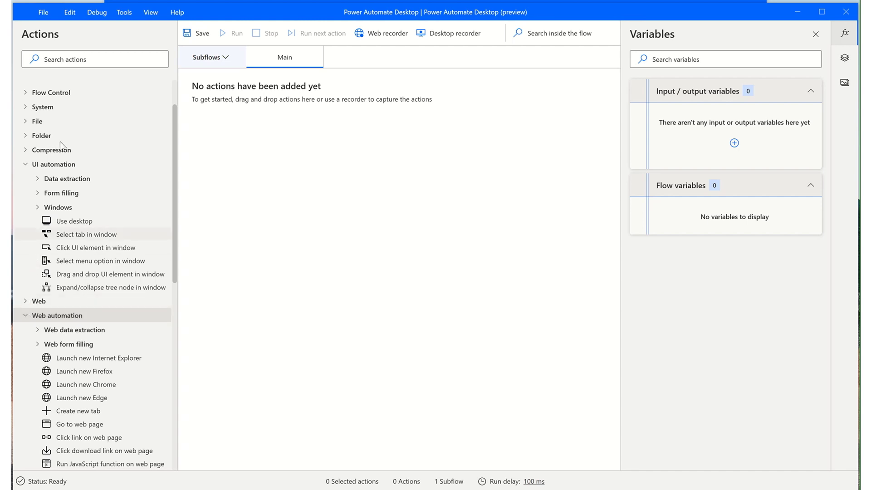
click(68, 63)
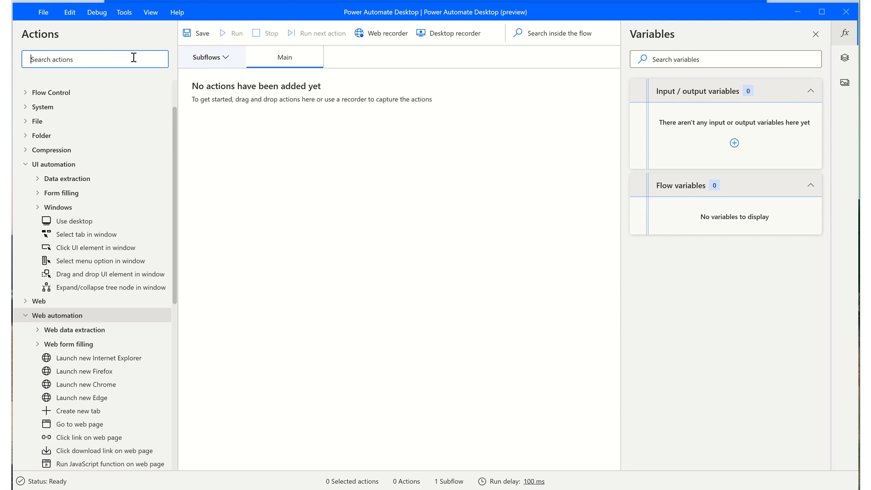
text(dialog)
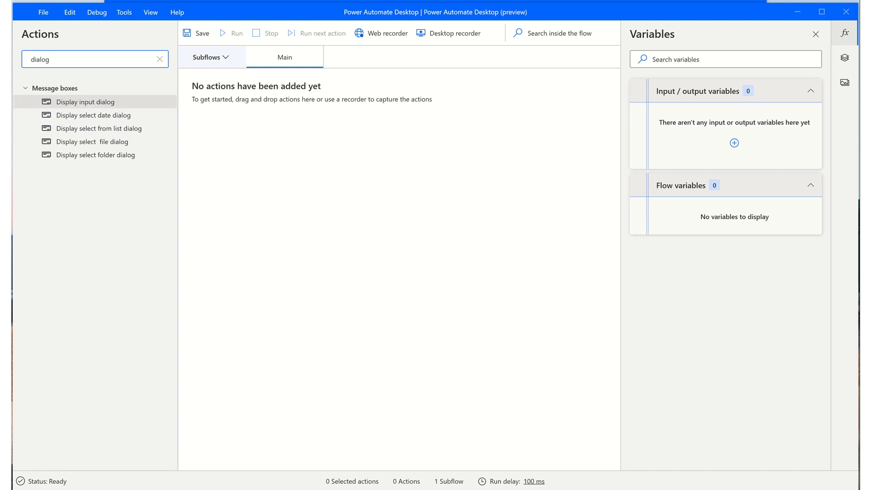
Step: Add a Display input dialog titled 'Welcome!' with message 'How is your day going?'
drag(105, 102, 311, 146)
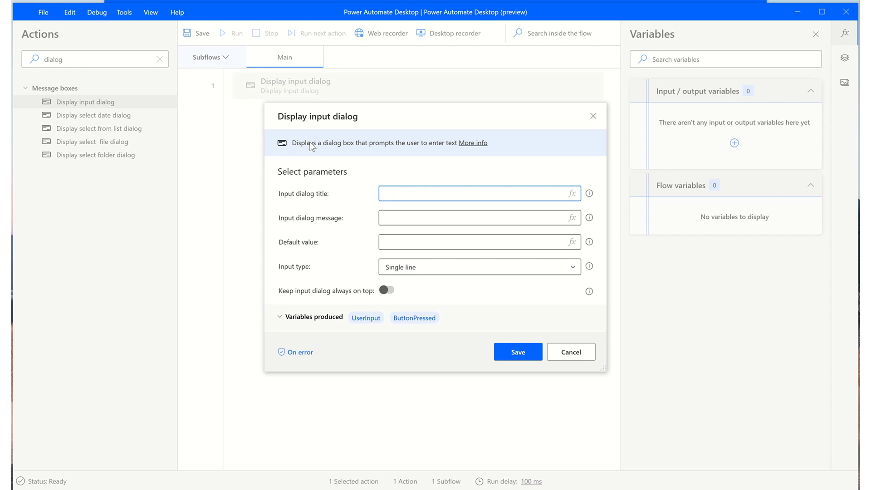
text(Welcome!)
click(397, 220)
text(How is your day going?)
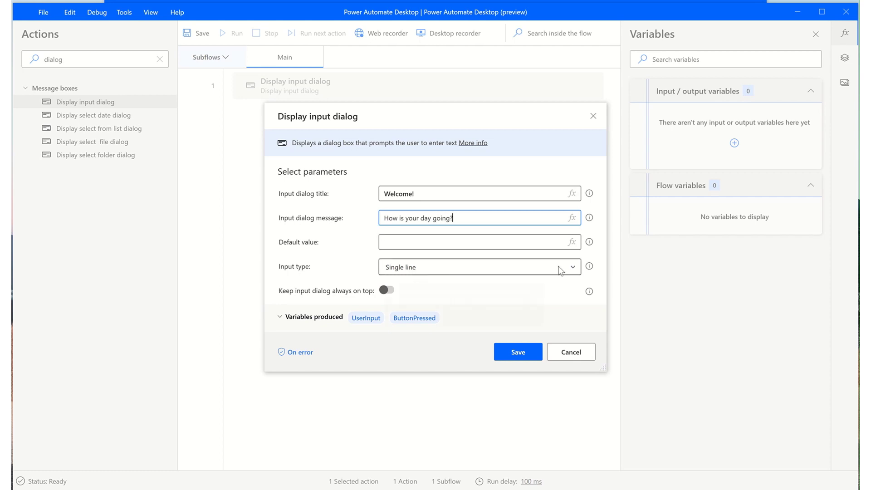
Step: Keep Single line input, rename the UserInput variable to HowsYourDay, and save the step
click(574, 269)
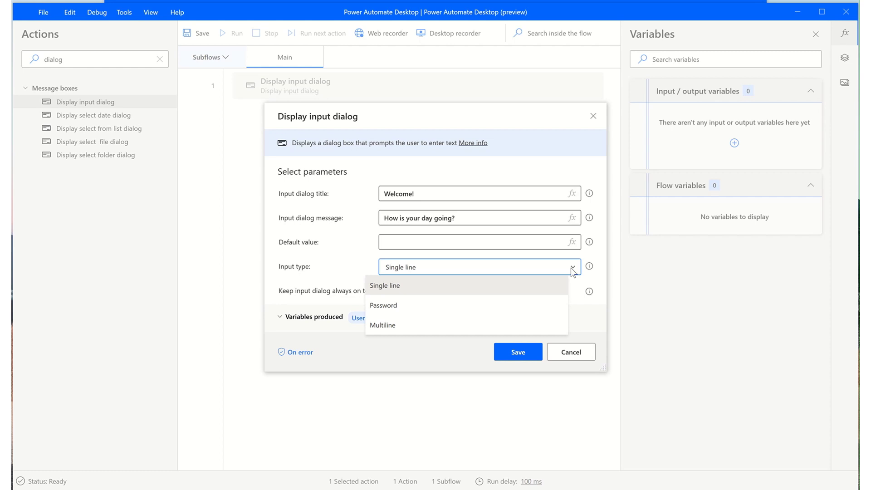
click(580, 299)
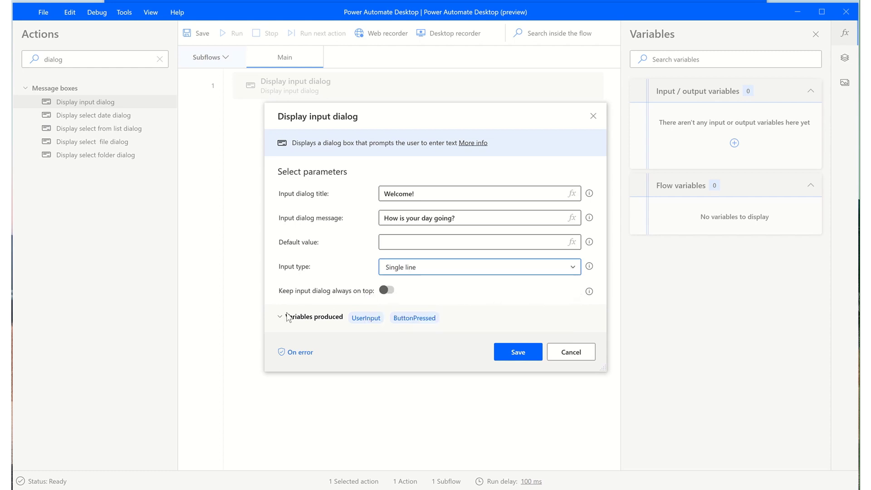
click(366, 320)
click(325, 335)
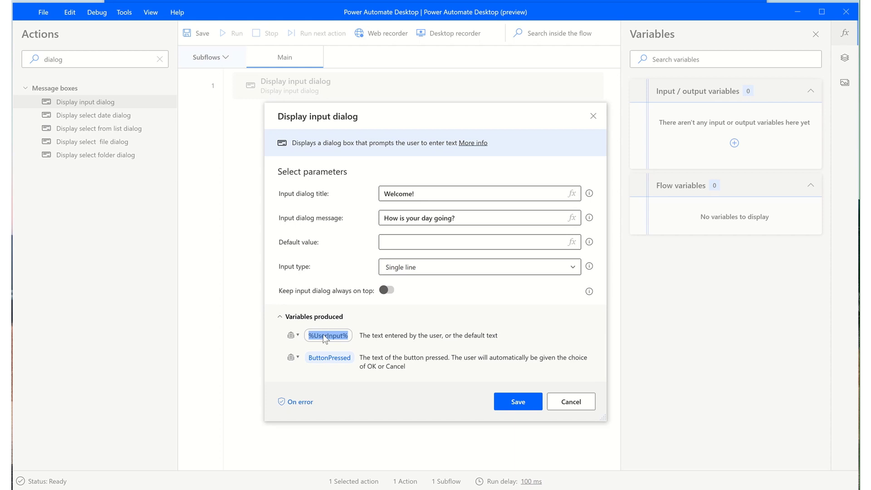
text(How)
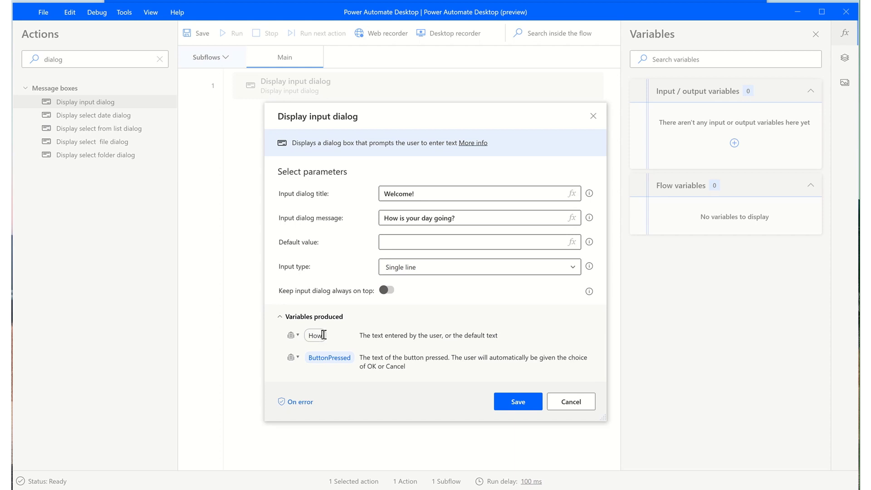
text(sYourDay)
click(517, 411)
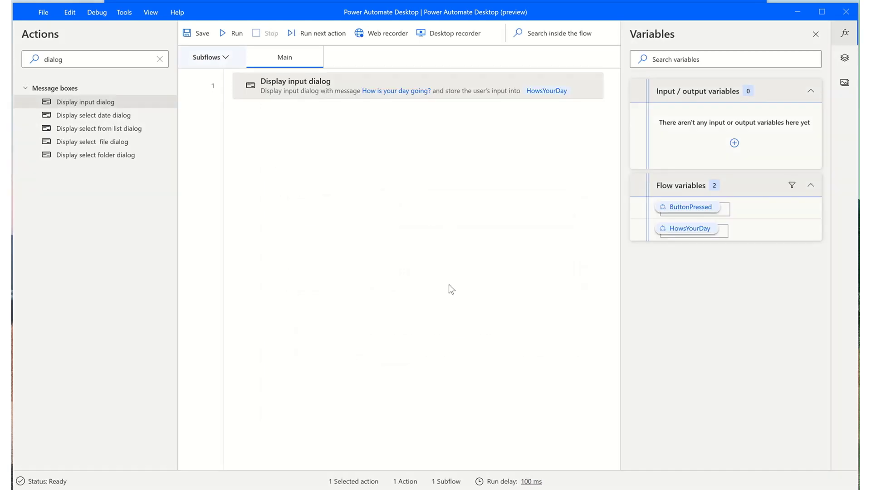
Step: Run the flow and answer the Welcome prompt with 'Great!', confirming with OK
click(237, 37)
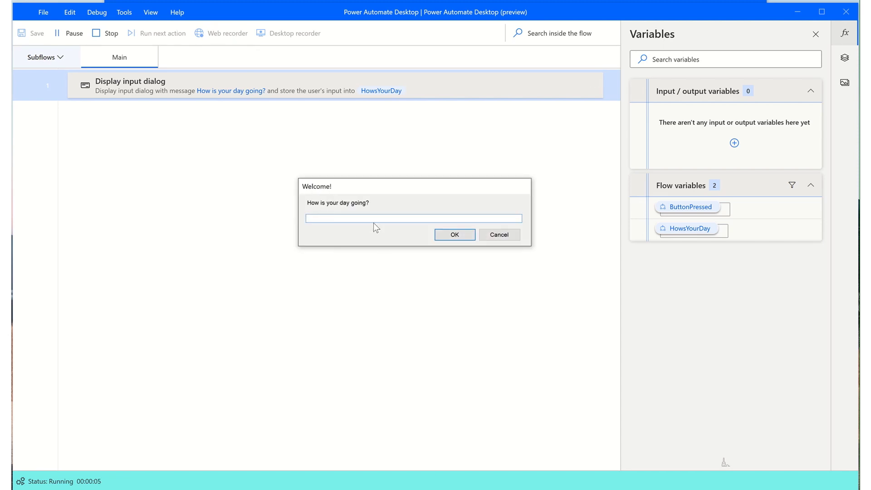
text(Great!)
click(462, 236)
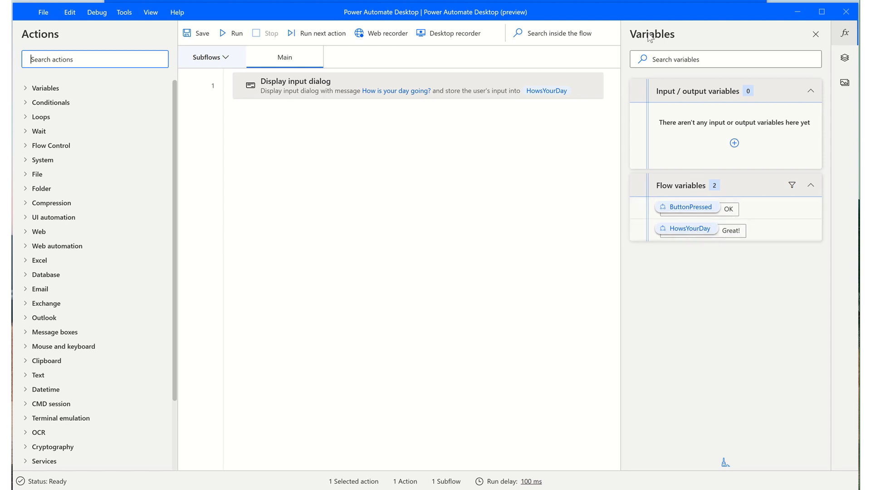
Step: Show the flow's UI elements pane from the right sidebar, confirming it holds no elements
click(726, 59)
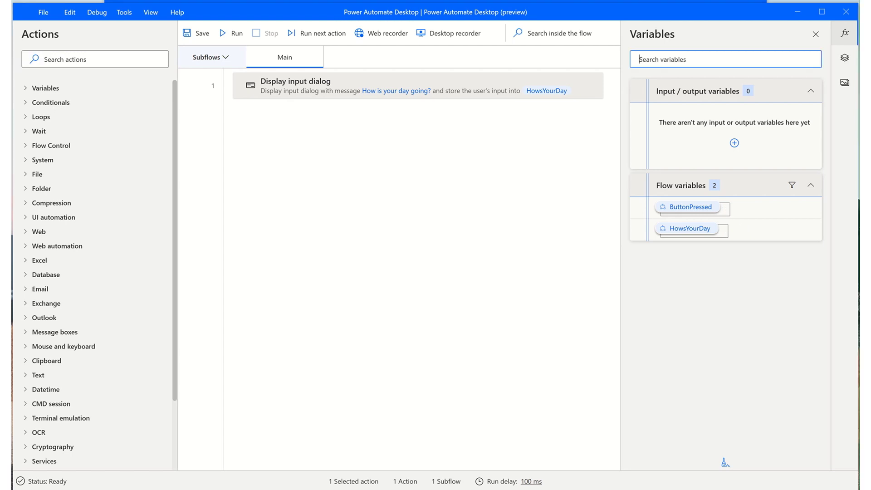
click(845, 64)
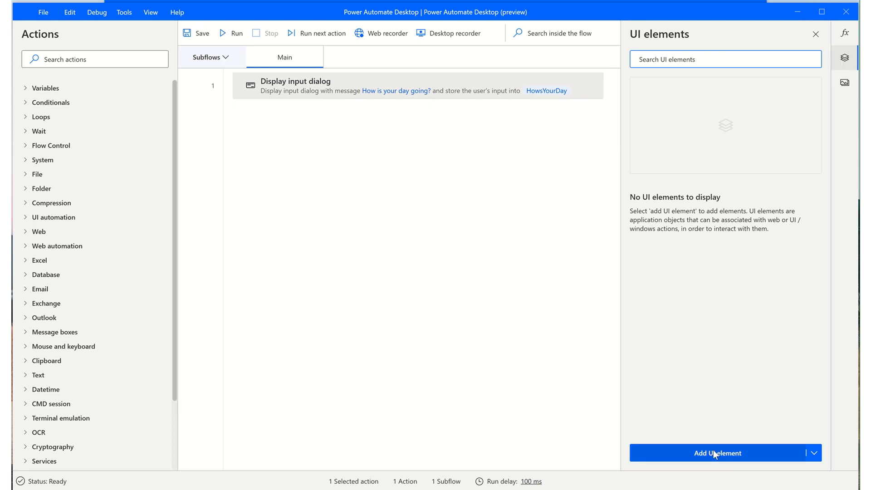
Step: Search actions for 'click' and place Click UI element in window as step 2
click(55, 61)
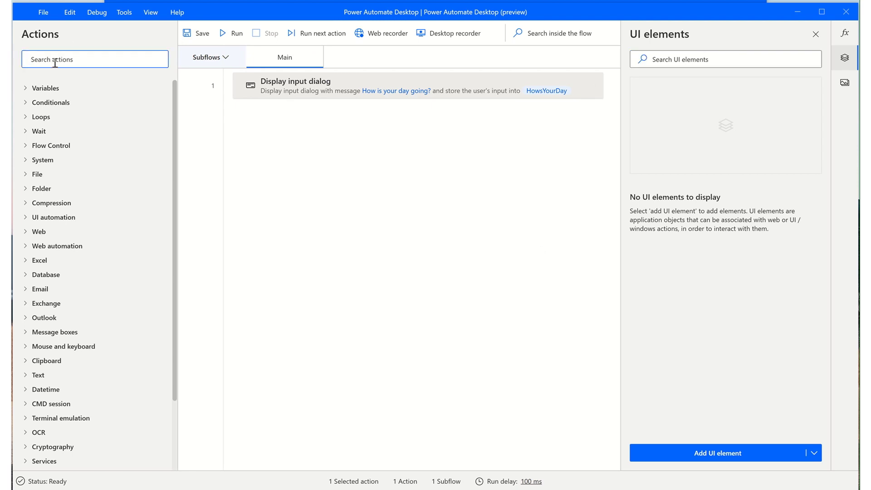
text(click)
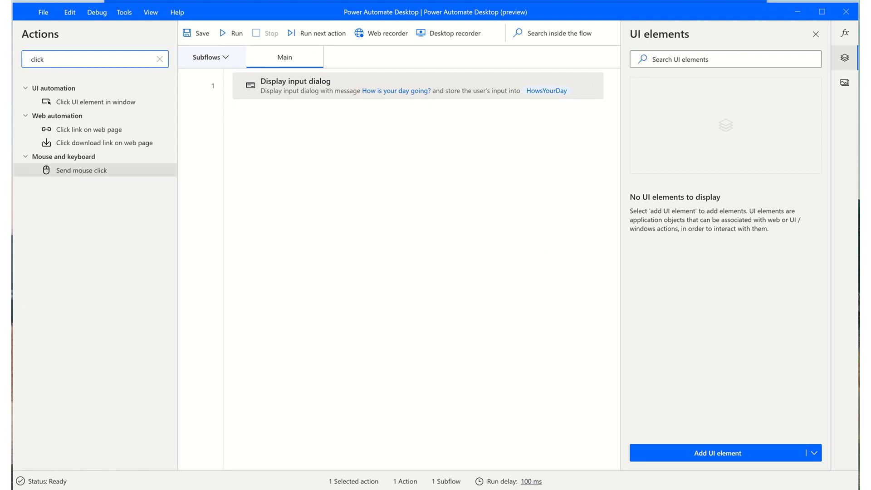
click(88, 102)
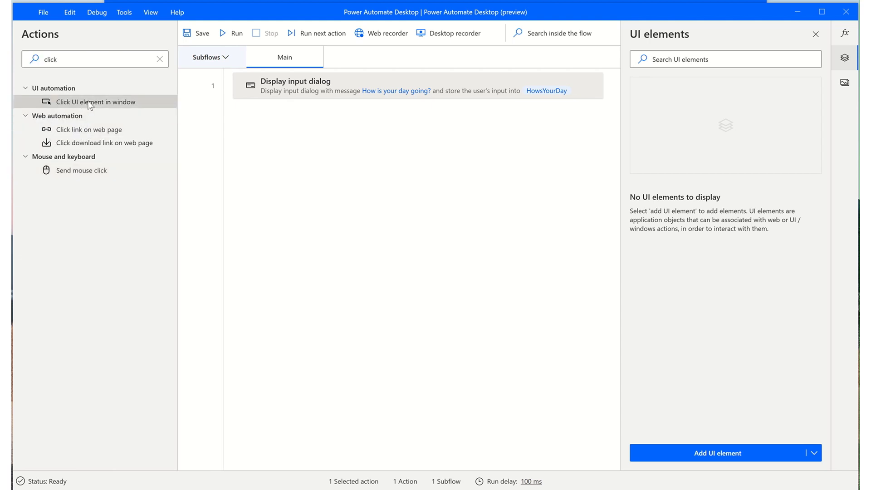
drag(88, 102, 309, 149)
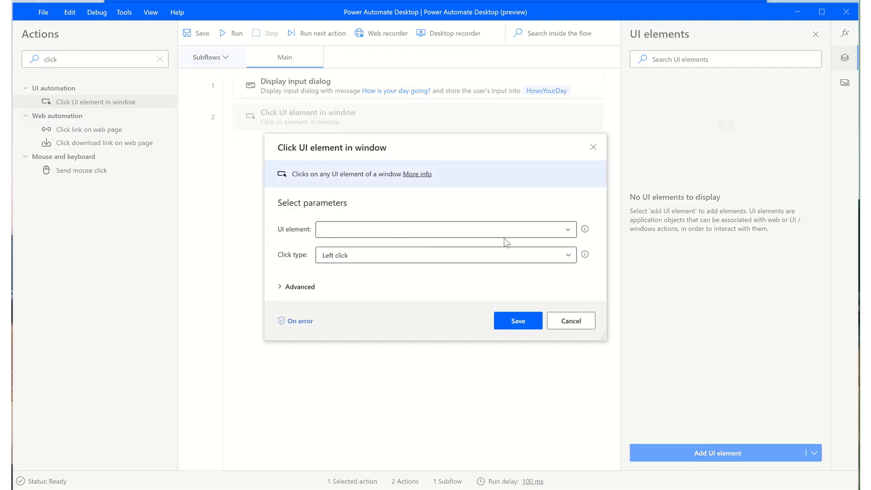
Step: Choose Add a new UI element from the click step's UI element dropdown
click(568, 236)
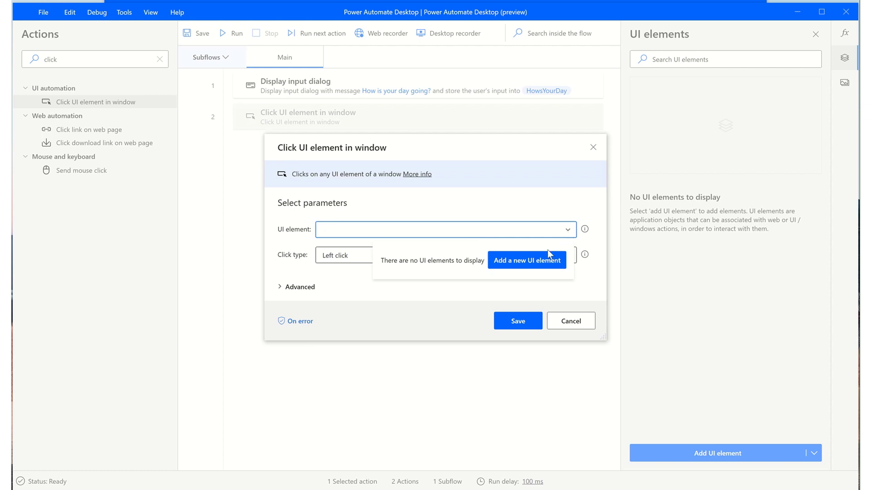
click(544, 265)
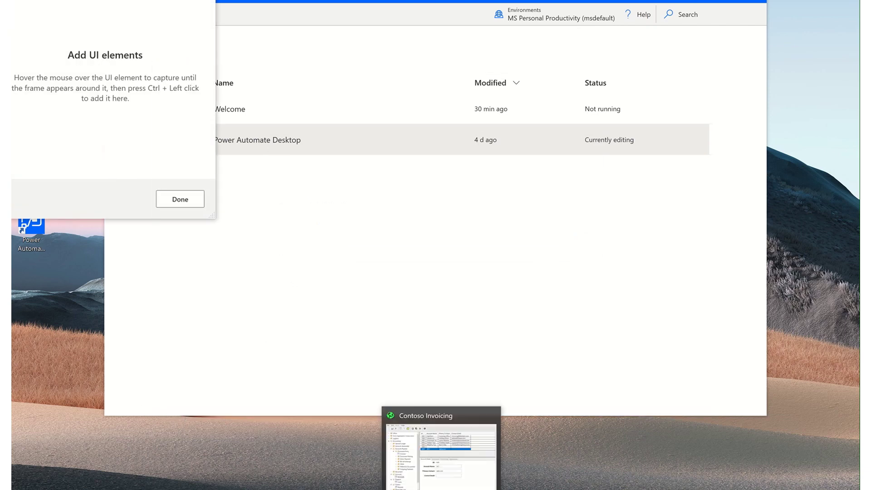
Step: Capture the Invoices icon in the Contoso Invoicing window as the click step's target
click(441, 454)
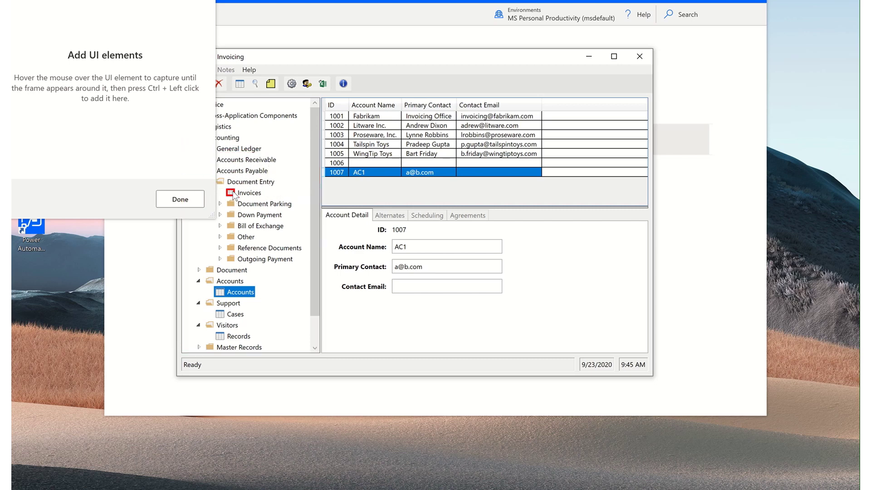
ctrl+click(234, 197)
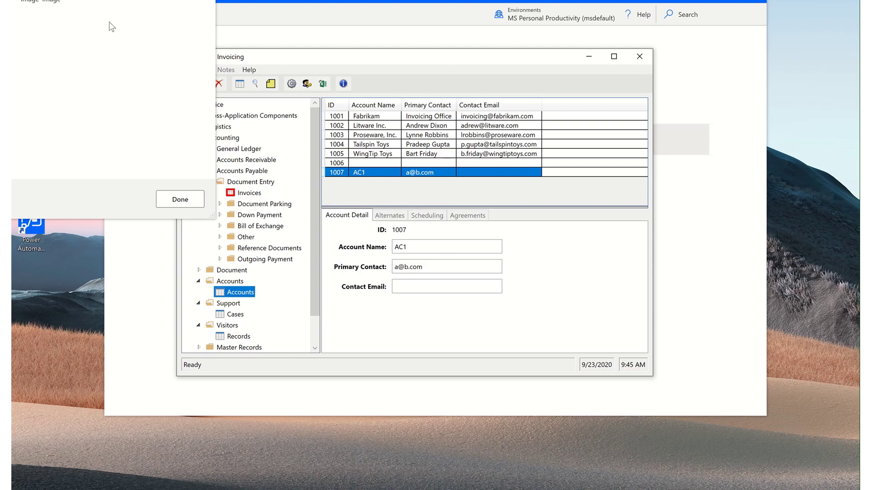
click(171, 205)
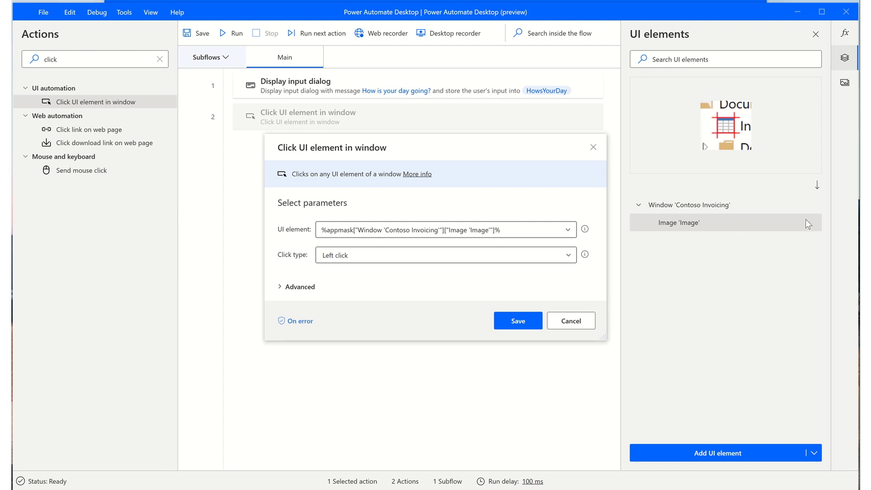
Step: Save step 2 so it clicks the captured Image 'Image' element
click(519, 321)
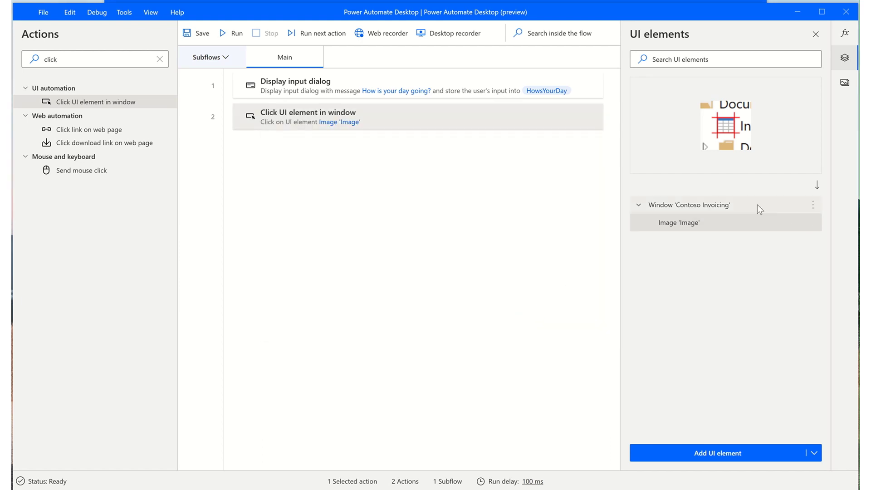
click(814, 223)
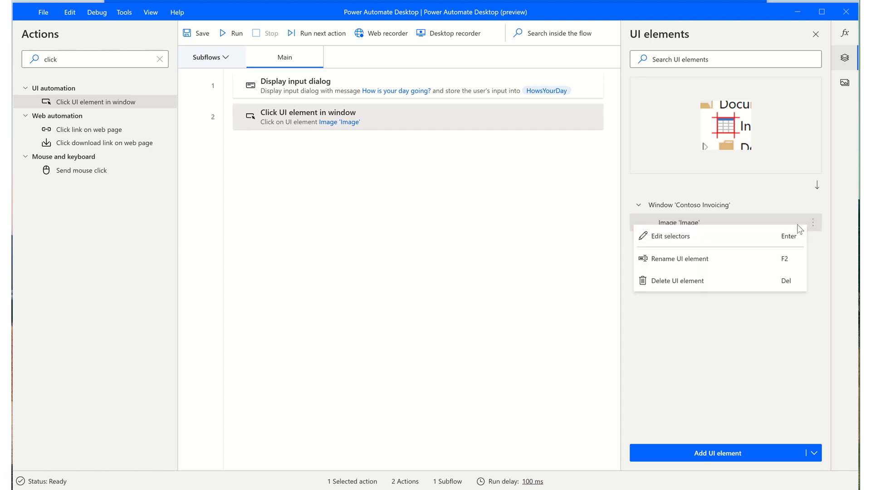
click(770, 236)
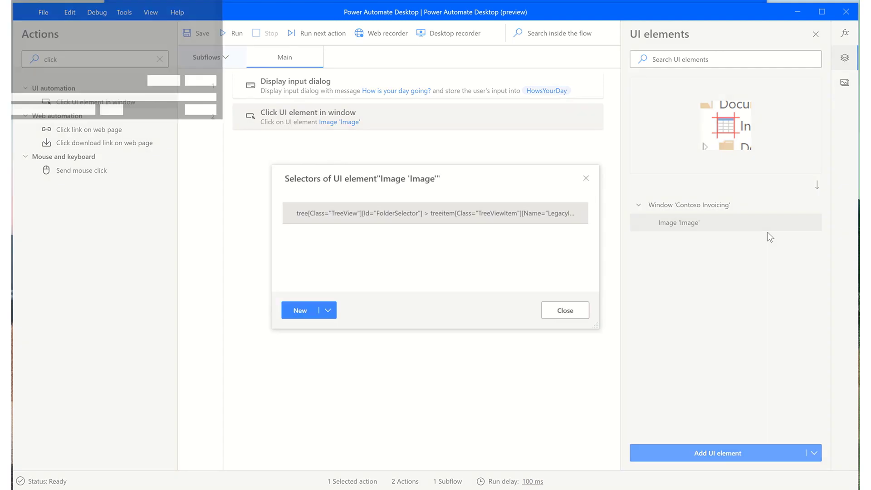
click(391, 218)
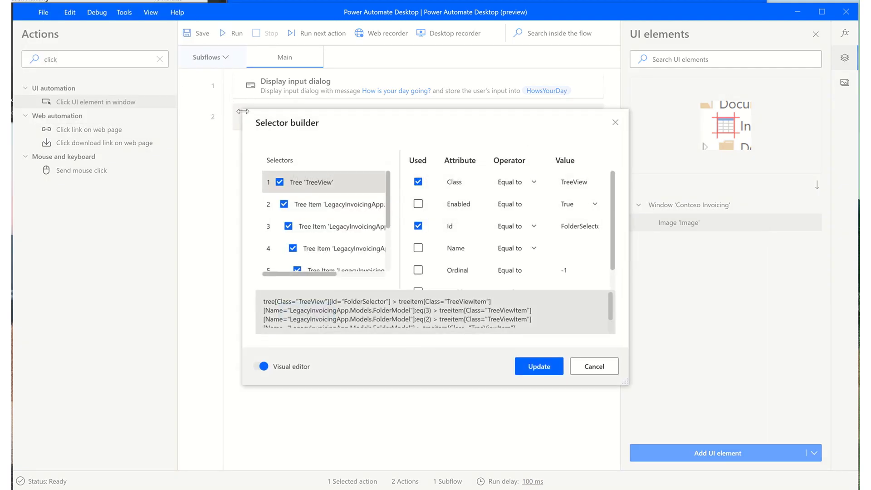
drag(243, 111, 203, 111)
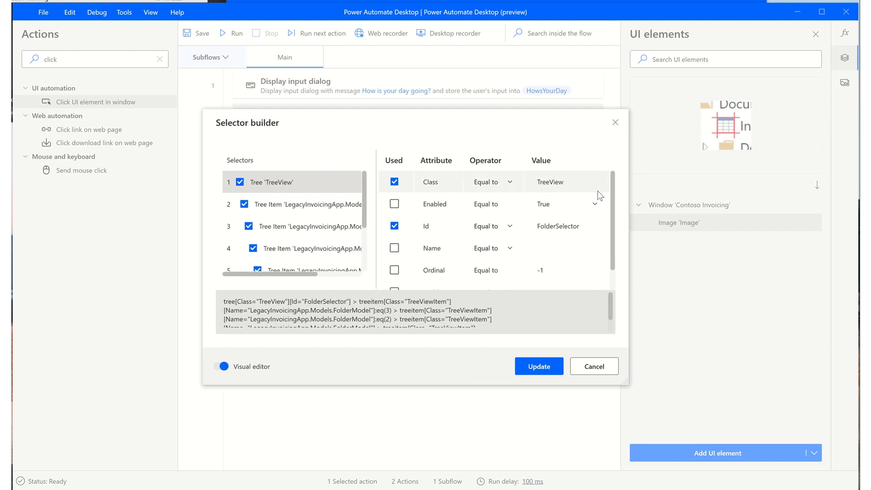
scroll(609, 227, down, 1)
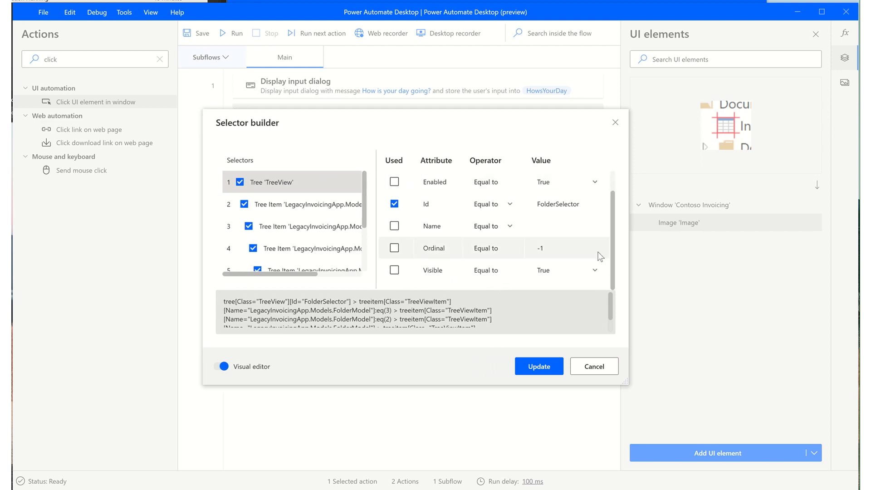
click(584, 369)
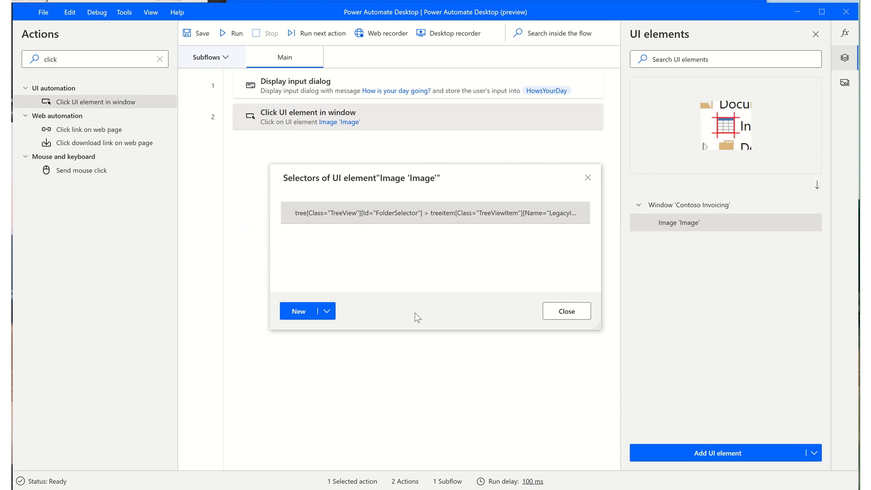
click(582, 315)
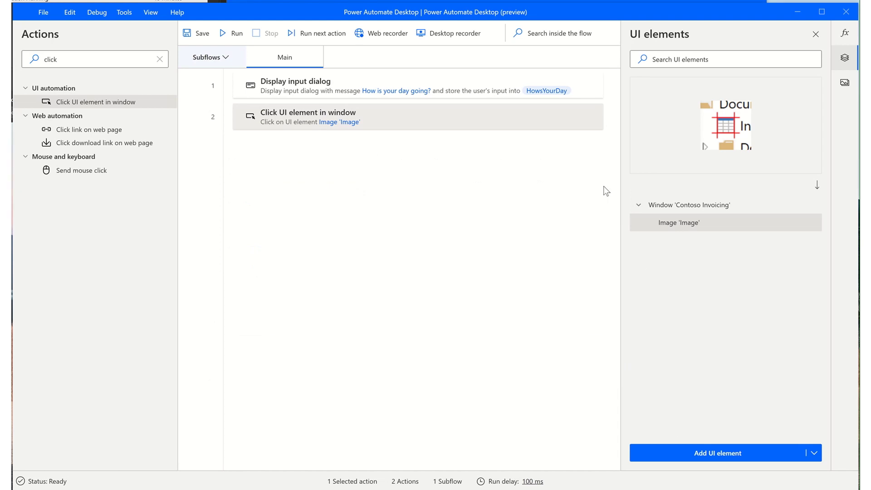
Step: Capture the Contoso Invoicing info icon into the Images library and name it Info
click(855, 84)
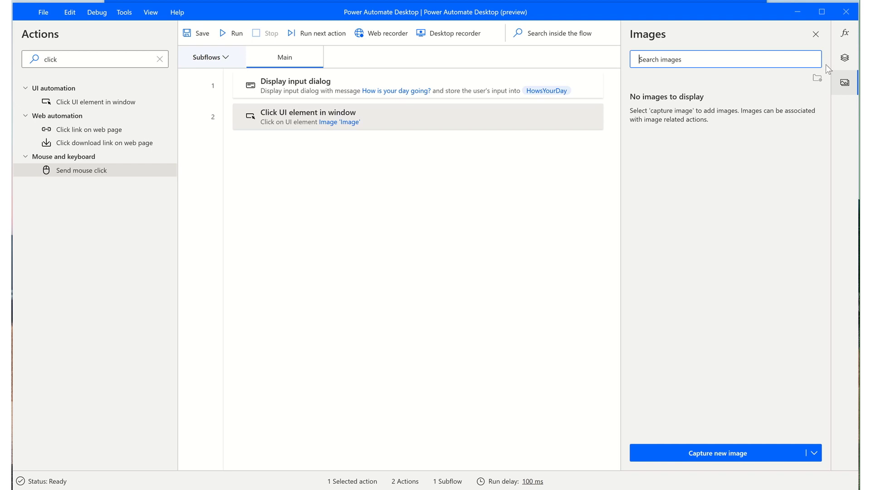
click(707, 454)
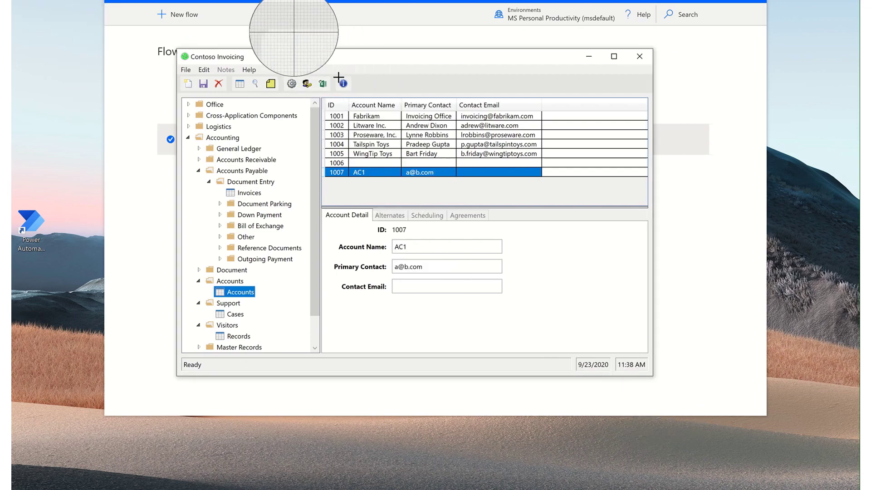
drag(340, 77, 349, 90)
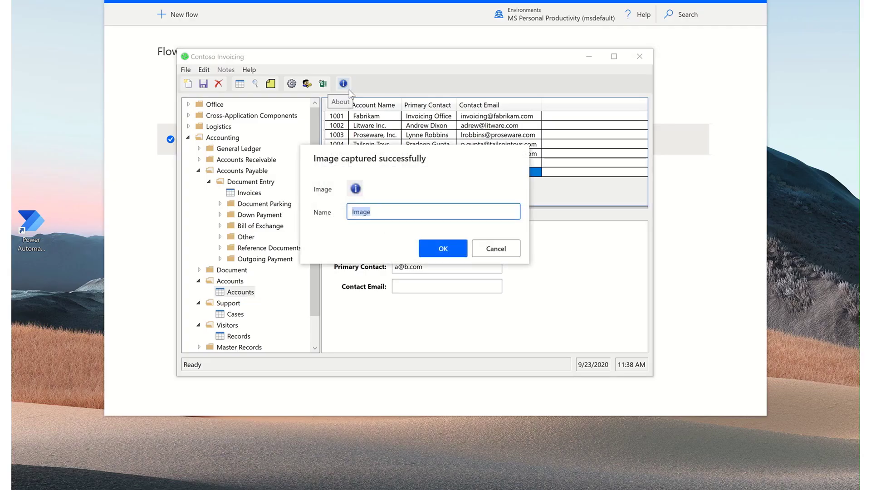
text(Info)
key(Return)
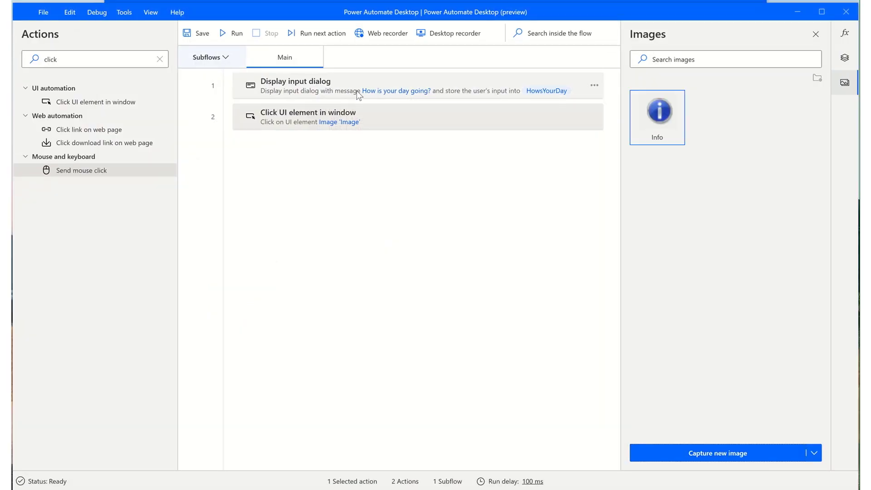
Step: Search actions for 'image' and add Move mouse to image as step 3
double_click(62, 59)
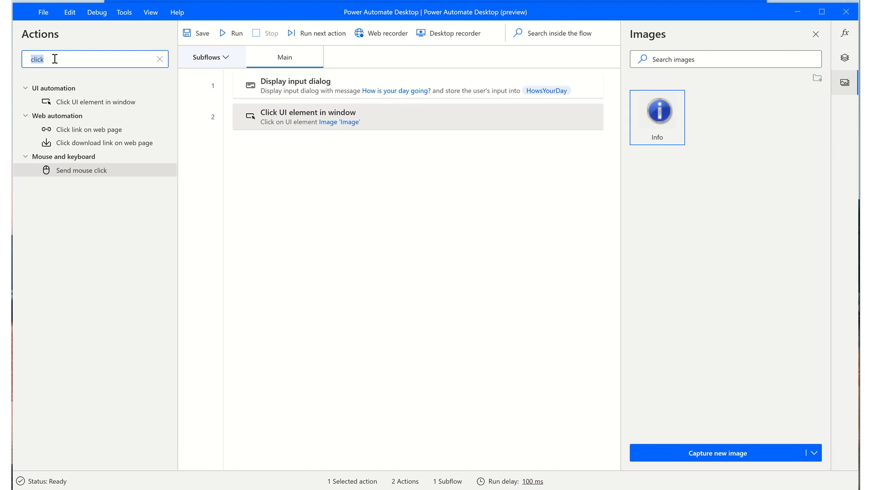
text(image)
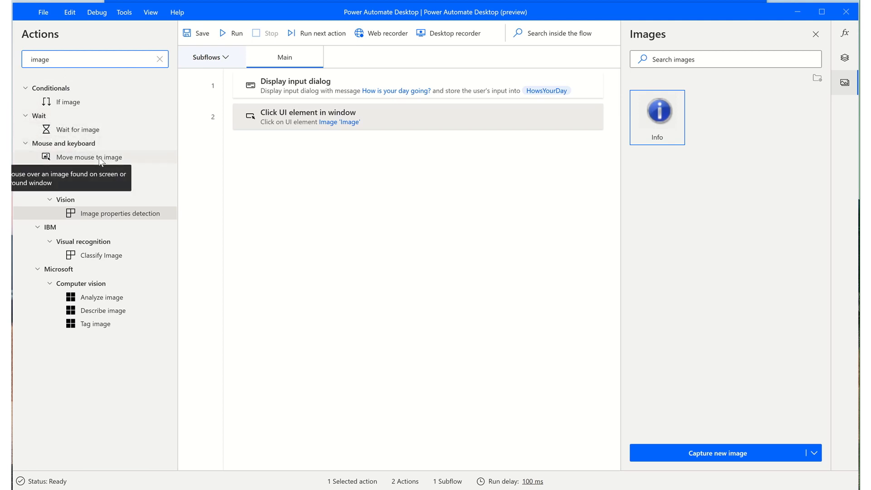
drag(99, 157, 300, 173)
Step: Point the step at the Info image with Send a click enabled, and save it
click(370, 224)
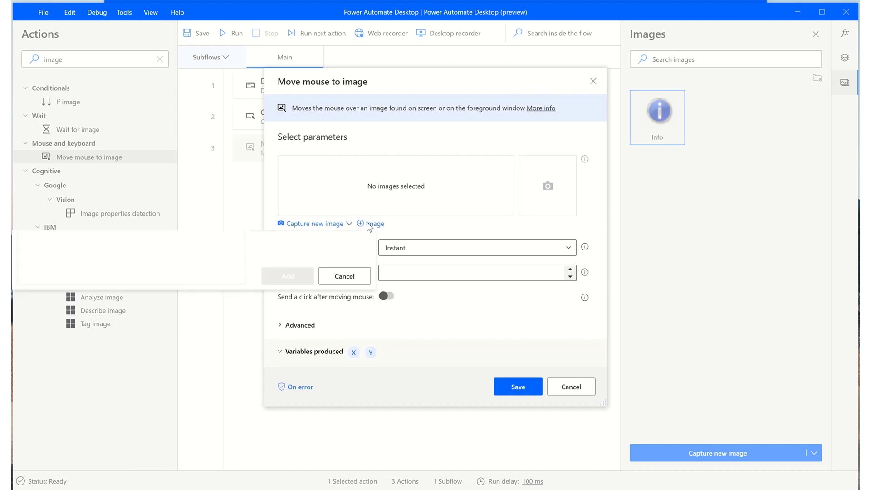
click(24, 288)
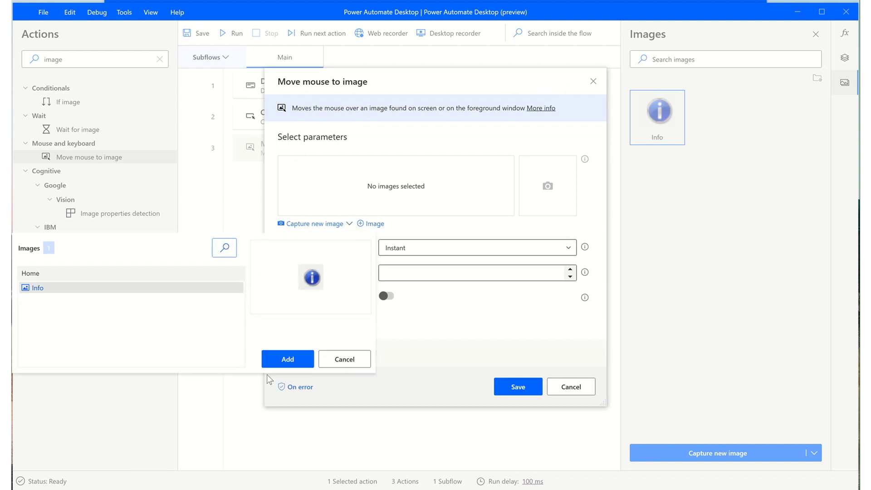
click(289, 362)
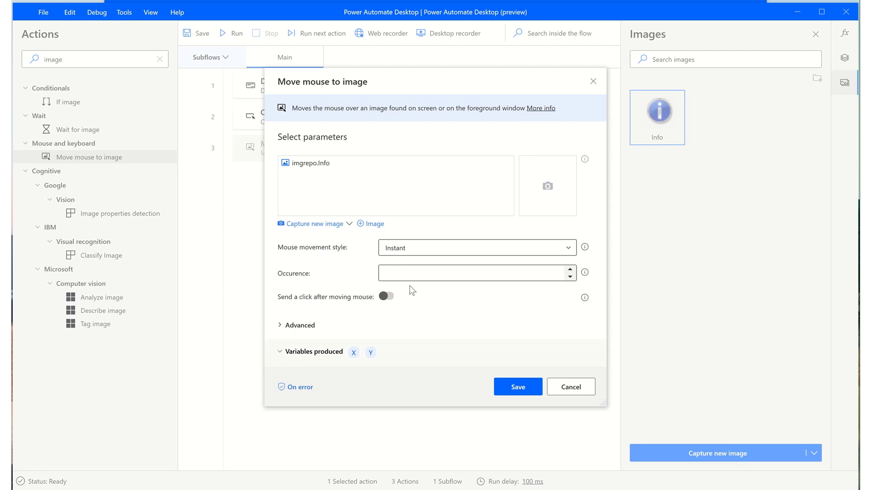
click(388, 298)
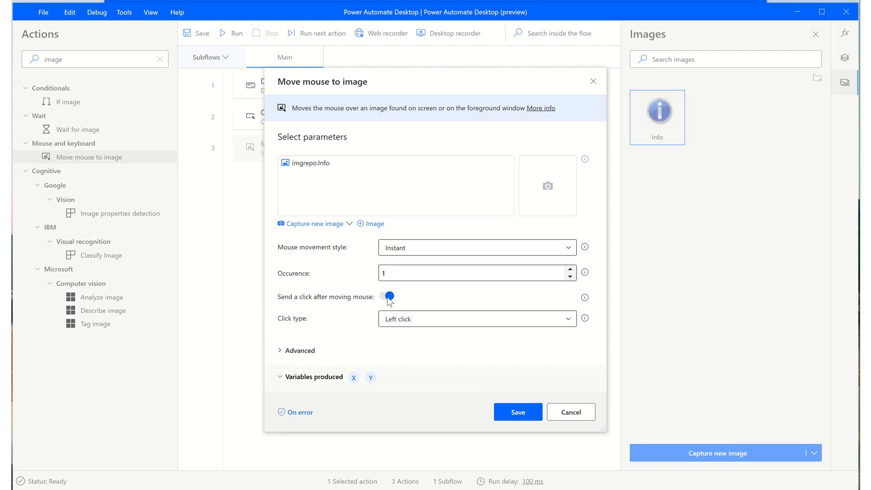
click(519, 411)
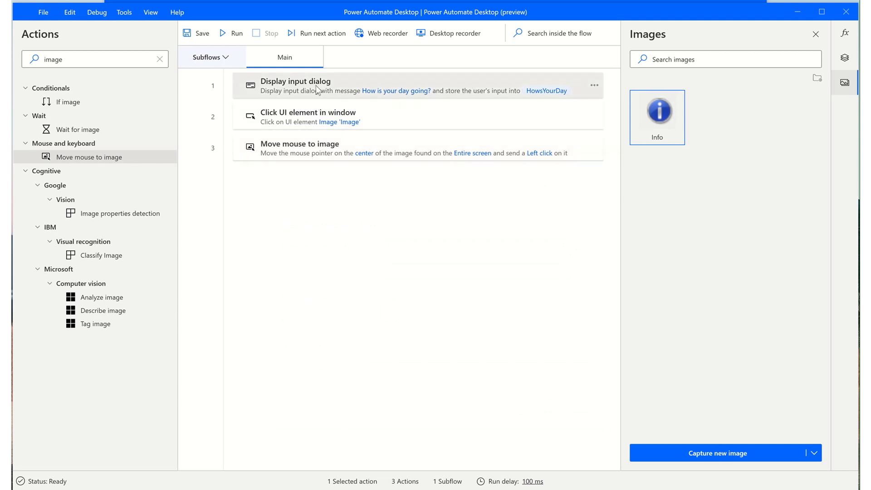
Step: Move Display input dialog to step 3, test-run it, then close Contoso Invoicing's About box and window
drag(317, 87, 378, 184)
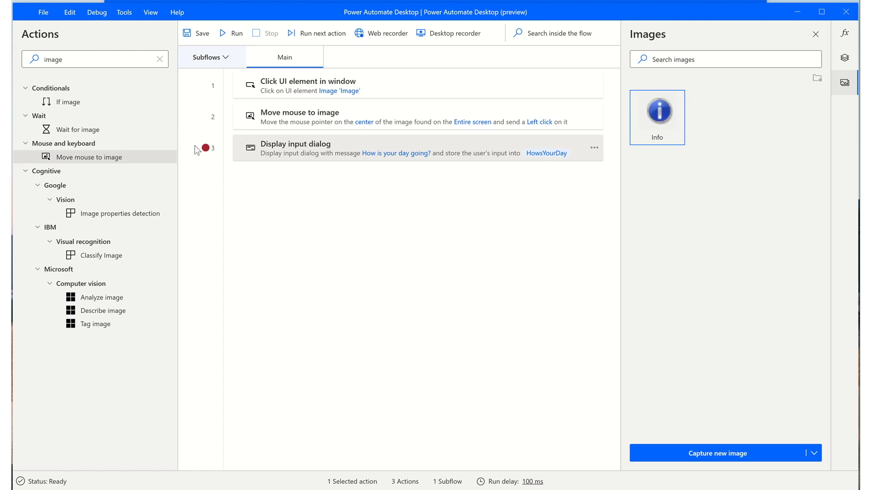
click(223, 34)
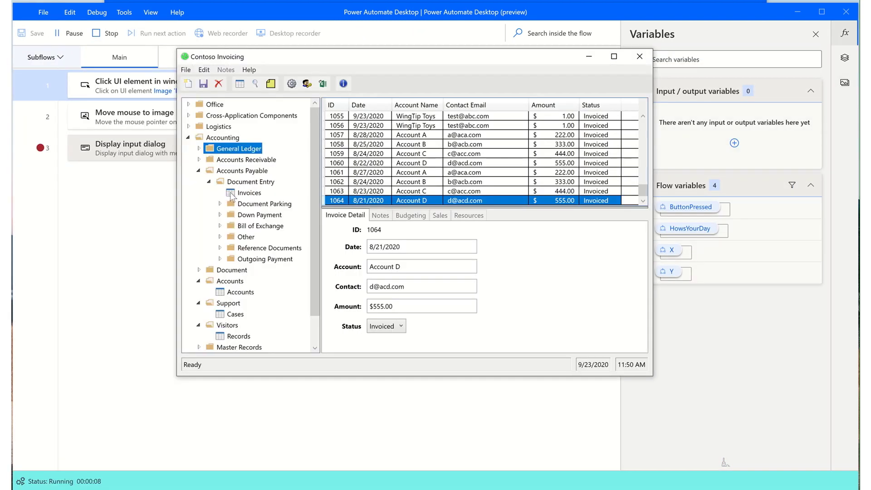
click(343, 85)
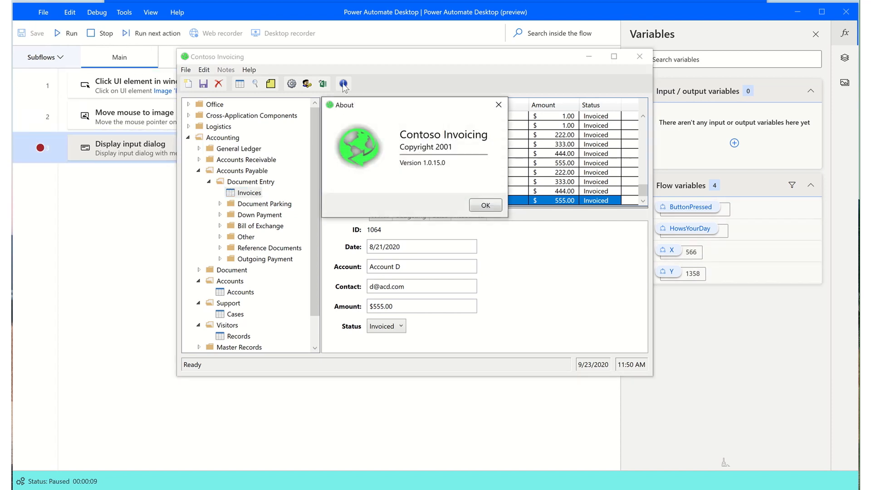
click(496, 208)
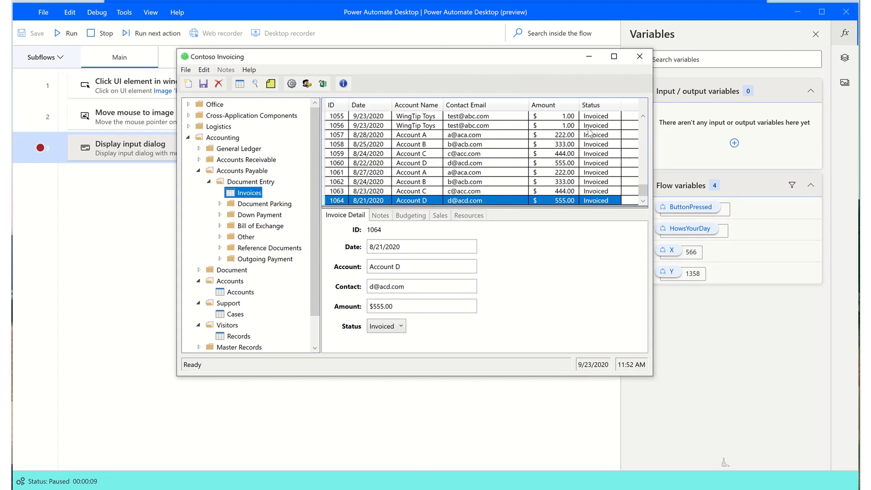
click(641, 62)
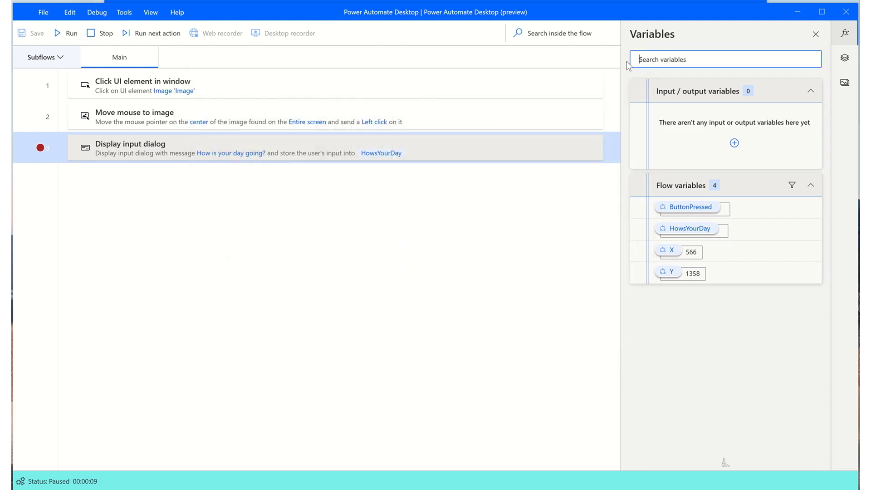
Step: Stop the test run paused at the step-3 breakpoint
click(102, 35)
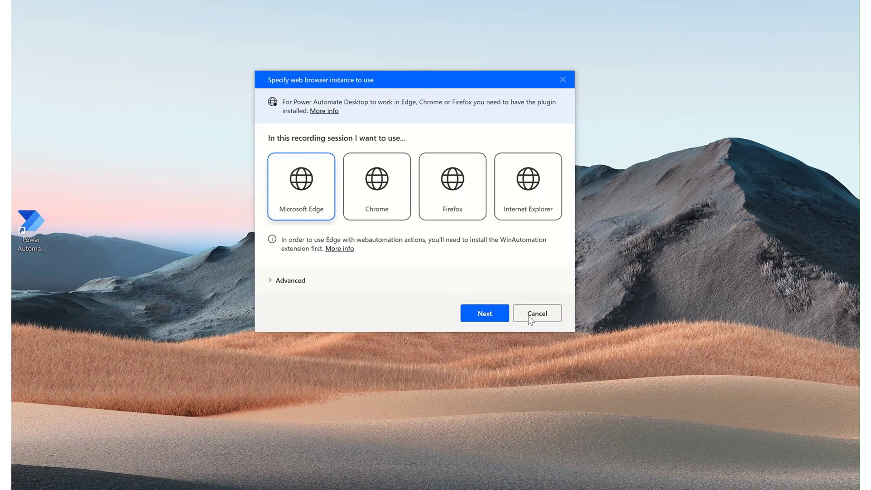
Step: Cancel the Specify web browser instance dialog without choosing a browser
click(538, 315)
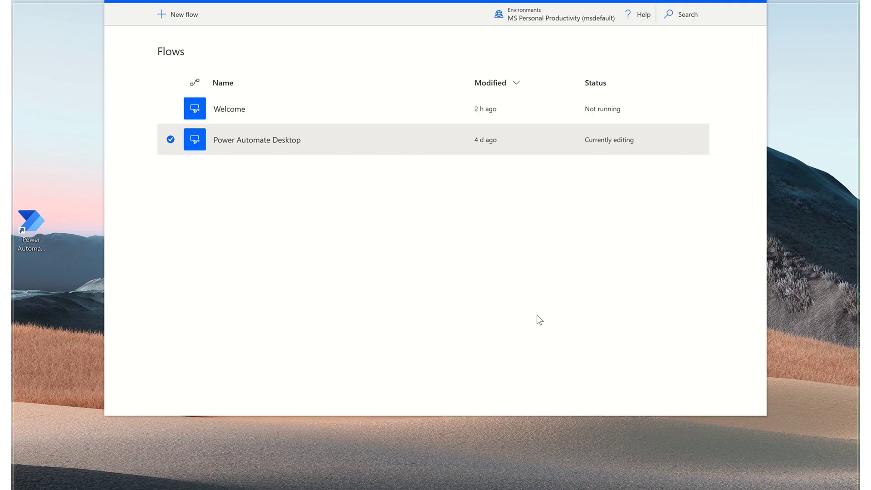